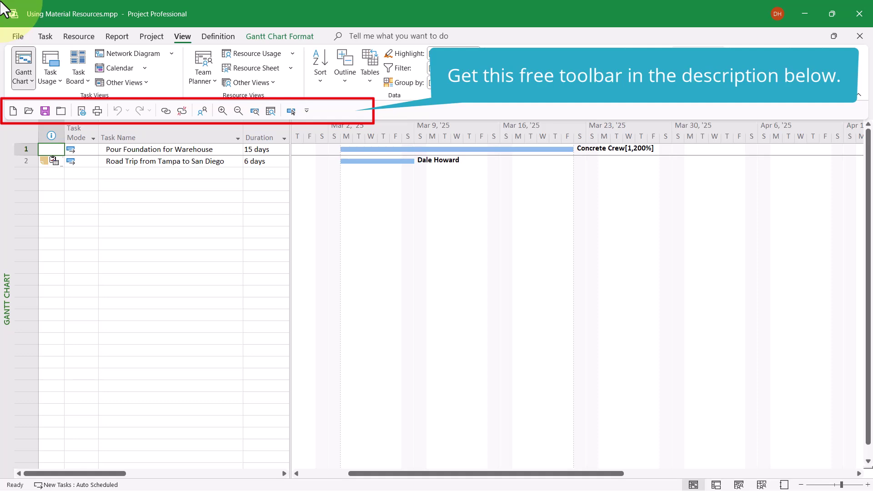
Open the Resource Sheet and review Concrete Crew's Work type, initials, 1,200% max units, and standard and overtime rates
click(255, 69)
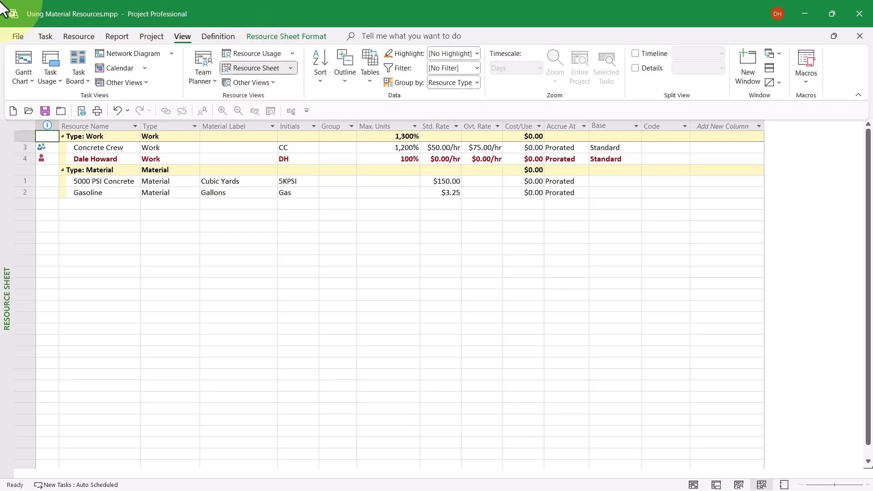
click(102, 147)
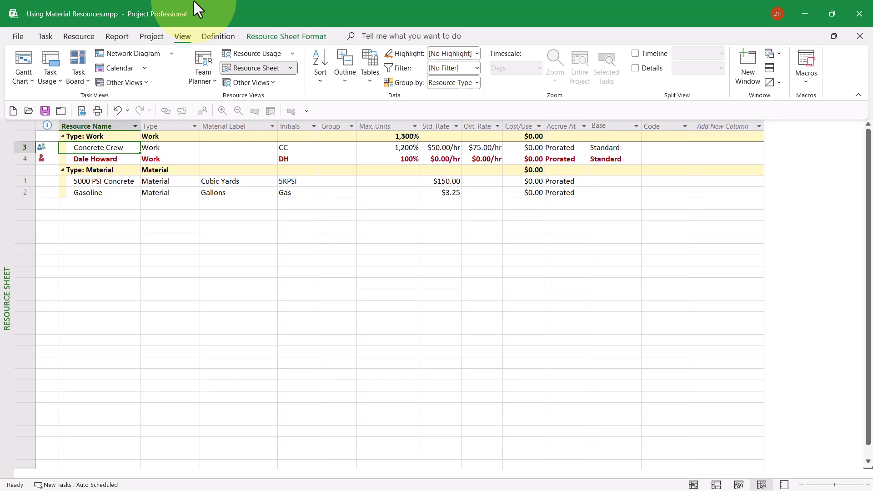
click(176, 149)
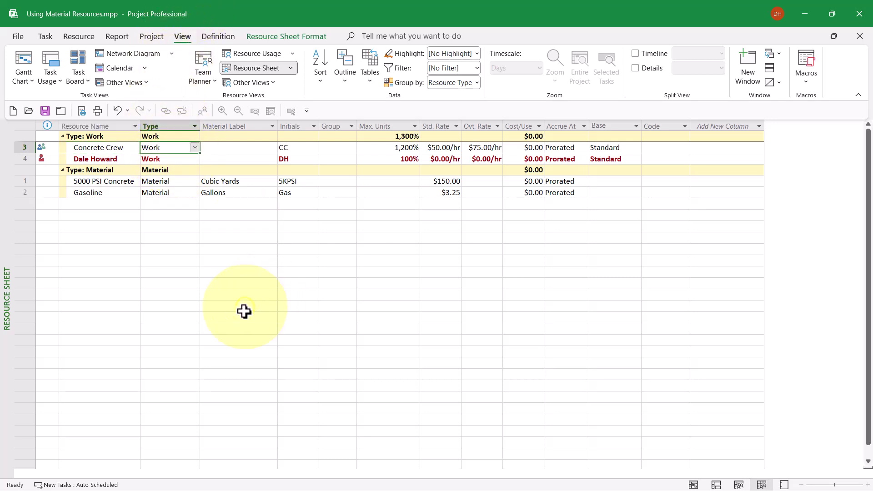
click(298, 146)
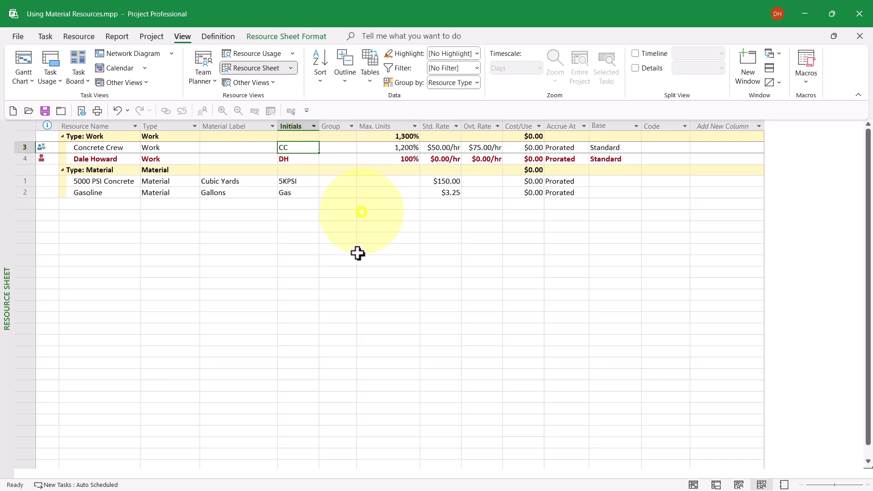
click(406, 148)
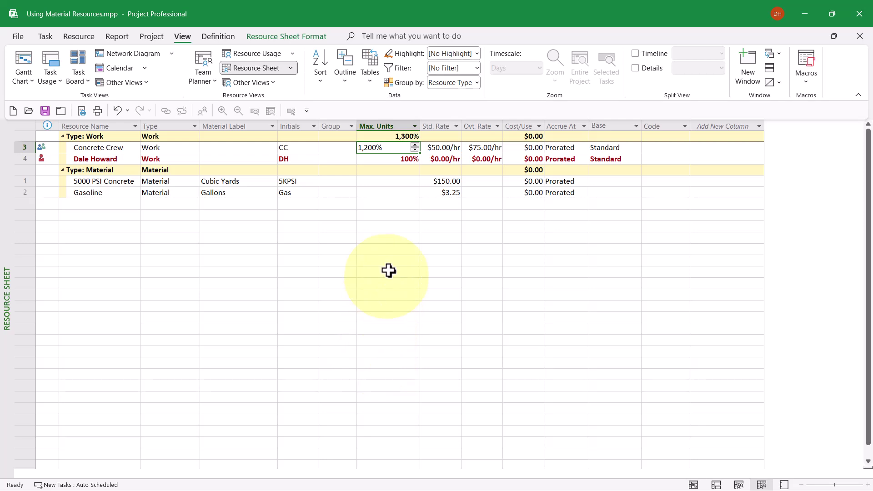
click(447, 146)
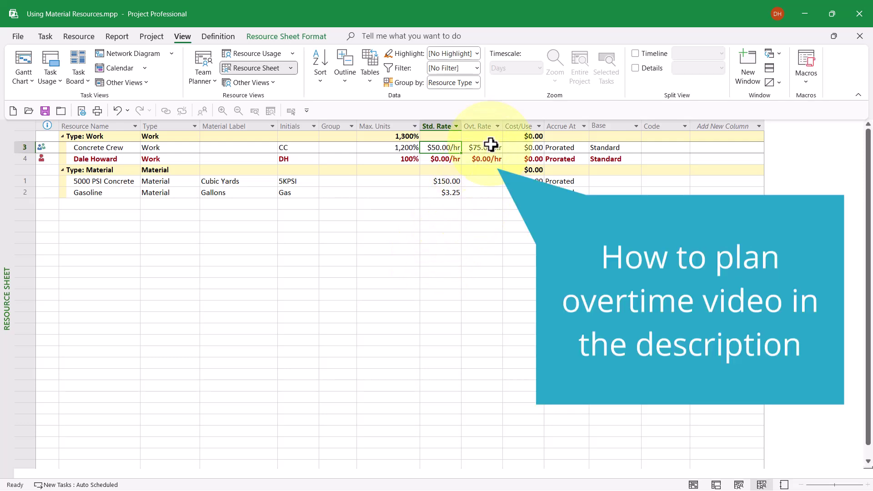
click(489, 145)
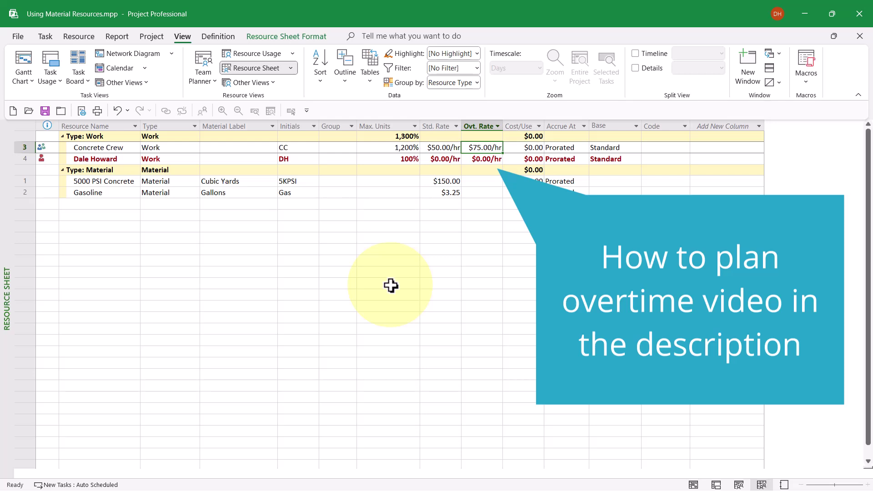
click(126, 159)
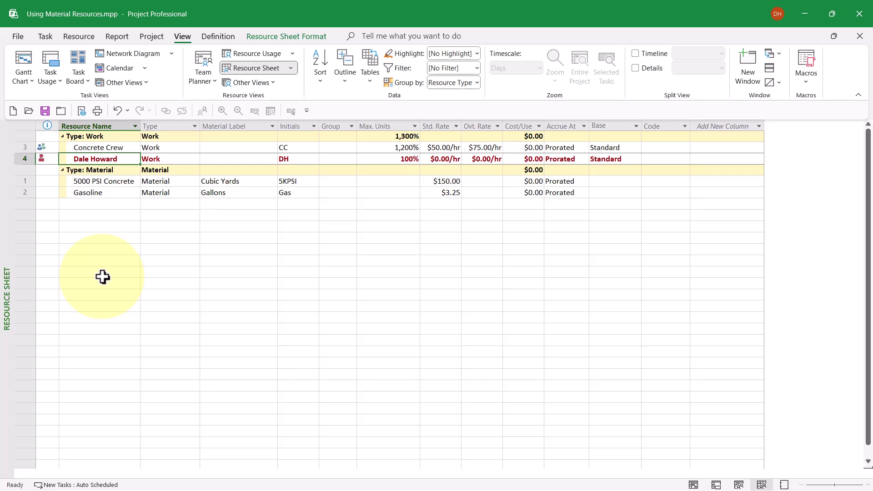
click(116, 180)
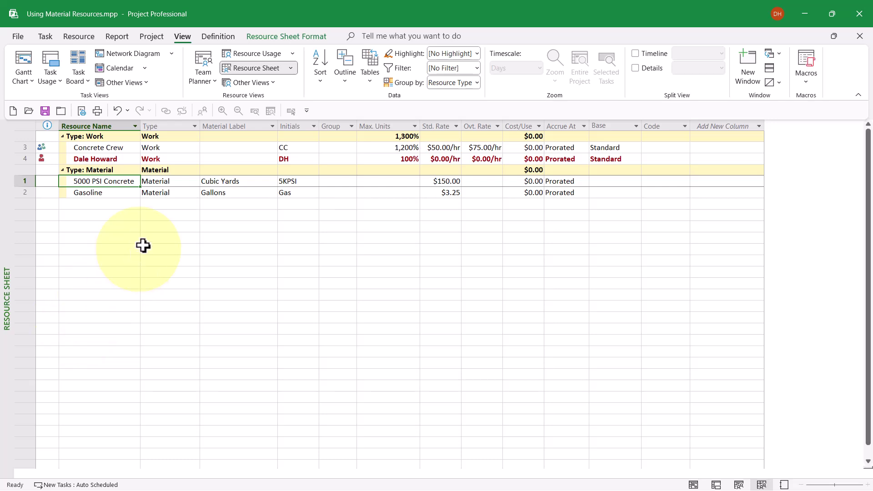
click(172, 182)
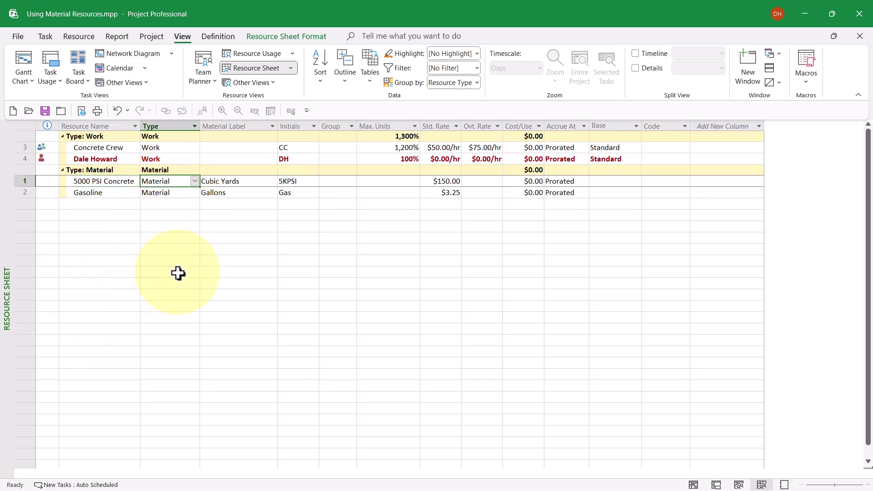
click(234, 181)
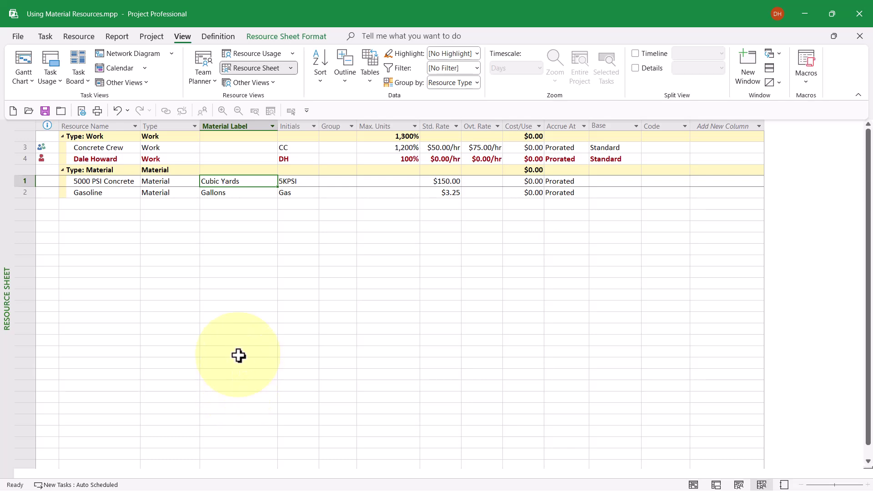
click(123, 182)
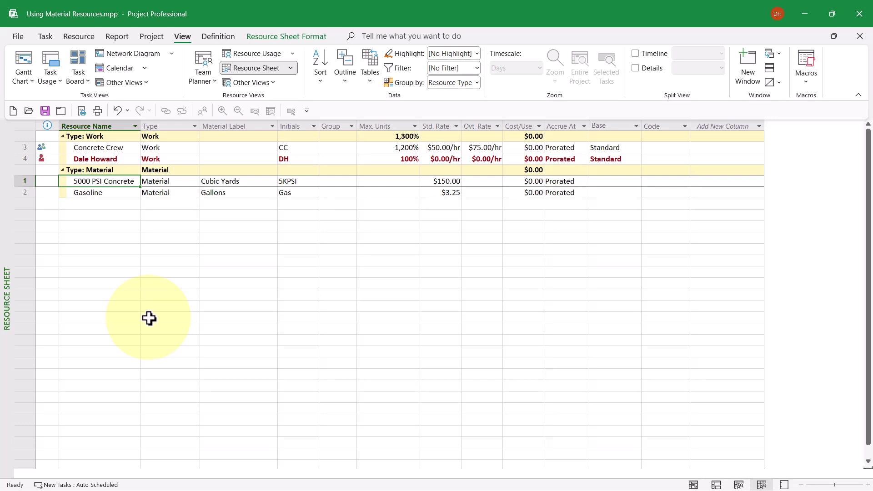
click(299, 182)
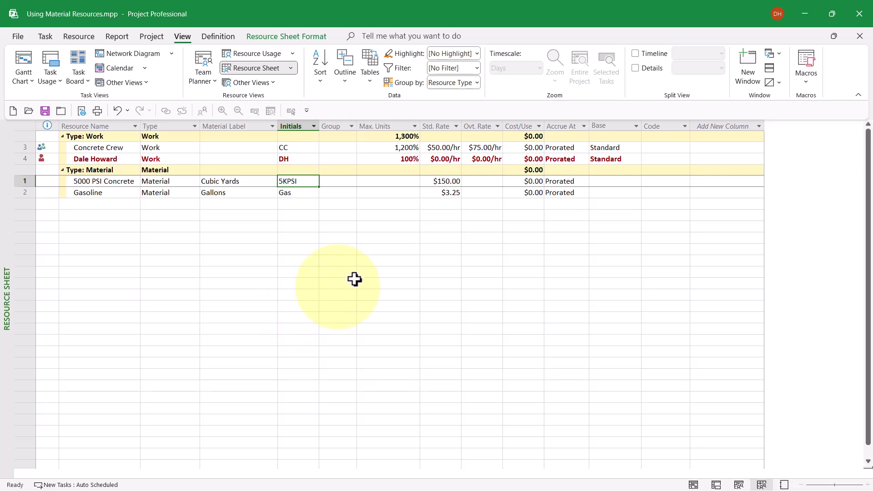
click(447, 181)
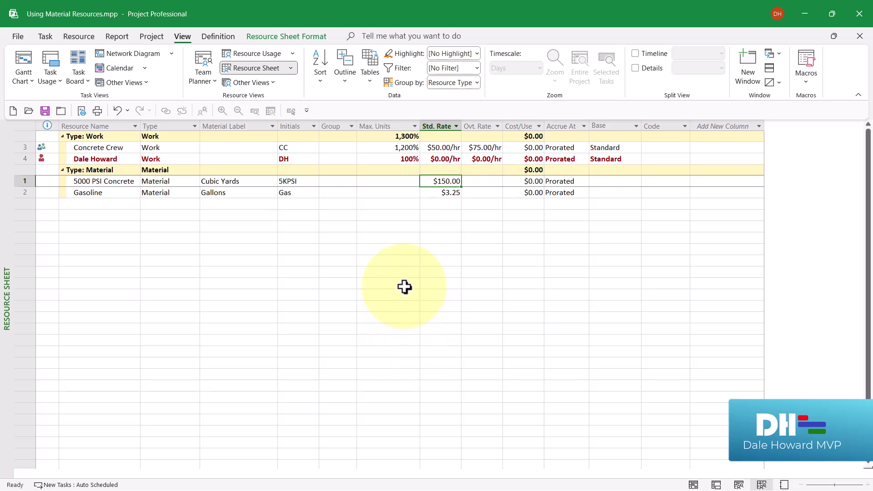
click(239, 181)
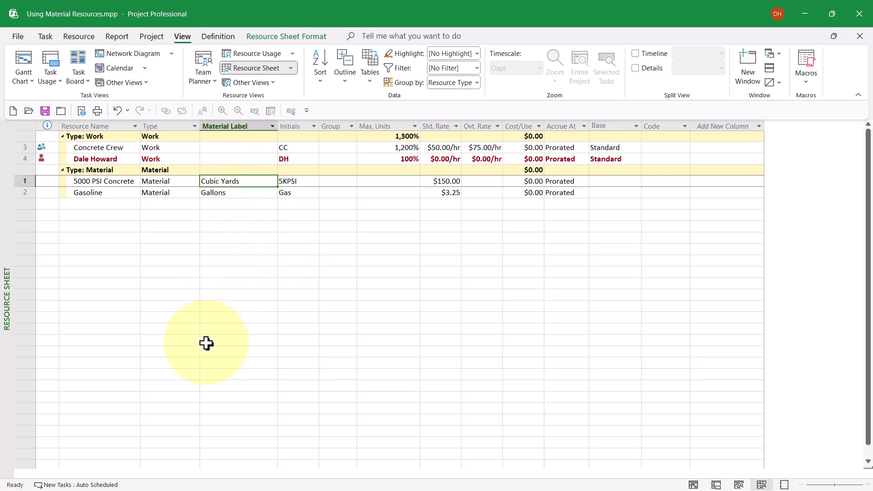
click(443, 182)
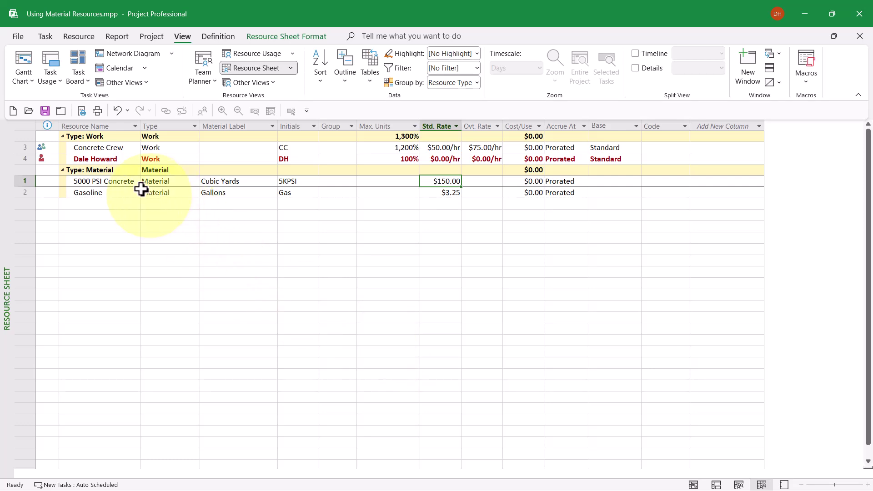
click(127, 184)
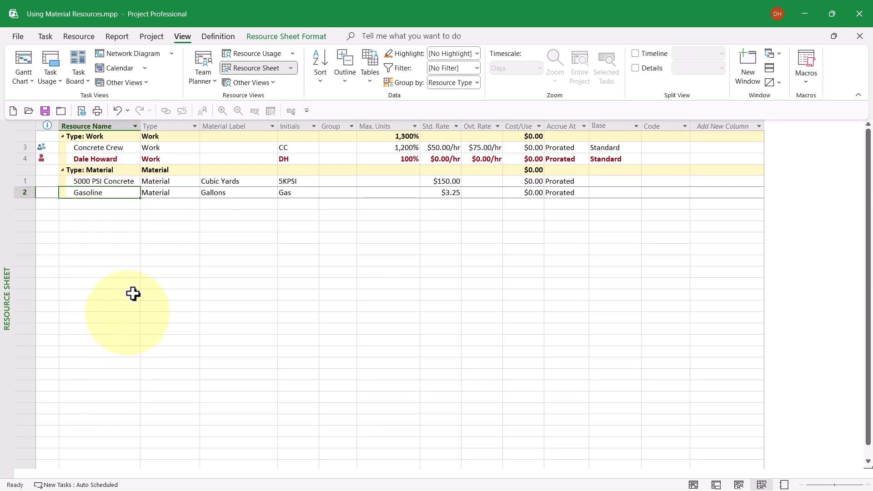
click(175, 194)
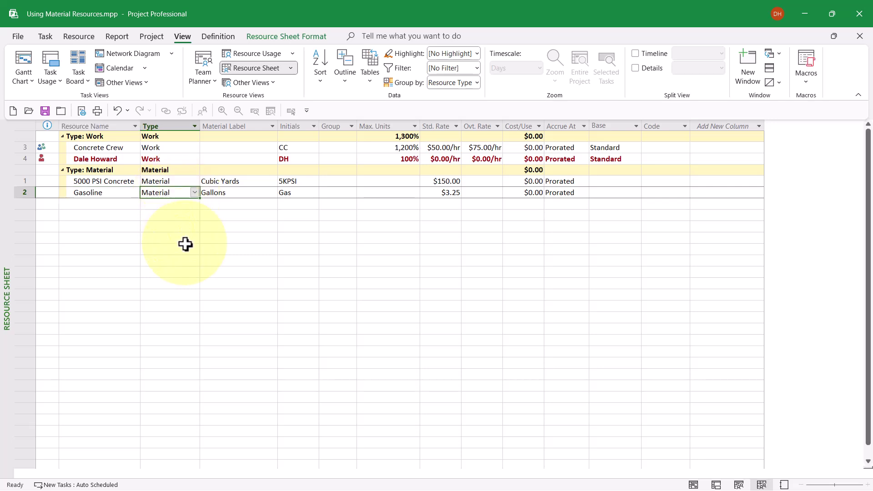
click(251, 190)
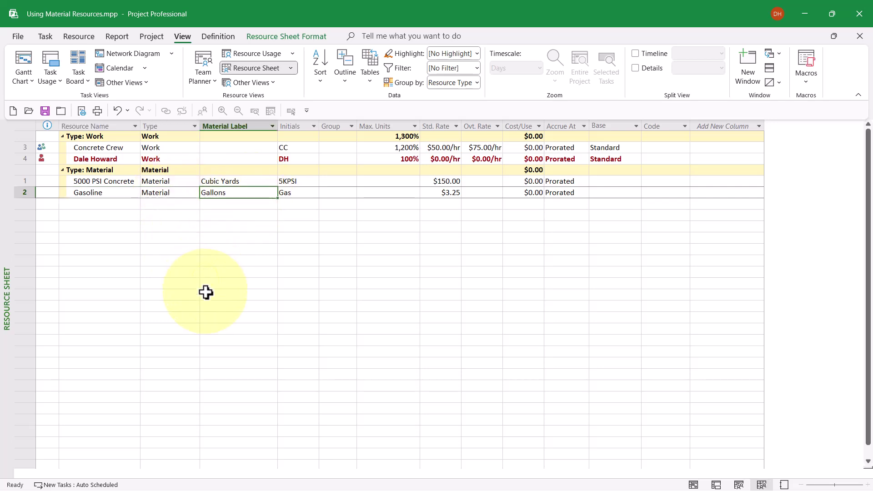
click(305, 192)
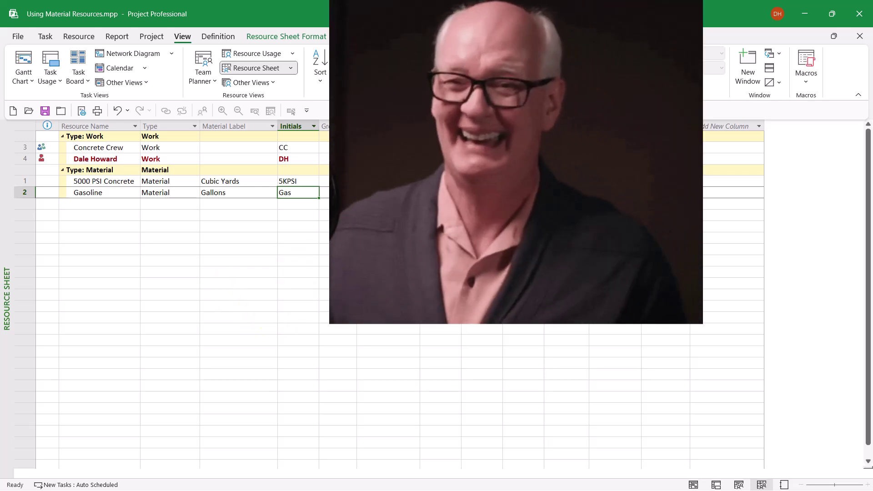
click(450, 191)
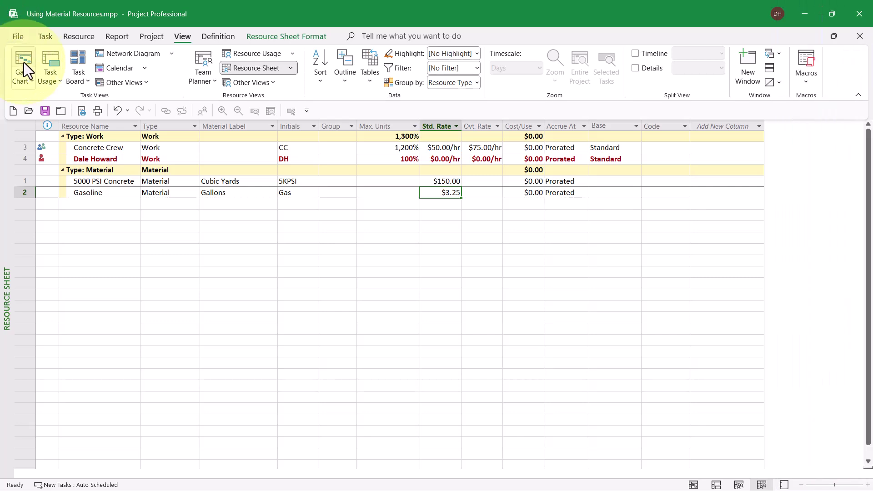
Return to the Gantt Chart, select Pour Foundation for Warehouse, and open the chart area's shortcut menu
click(25, 59)
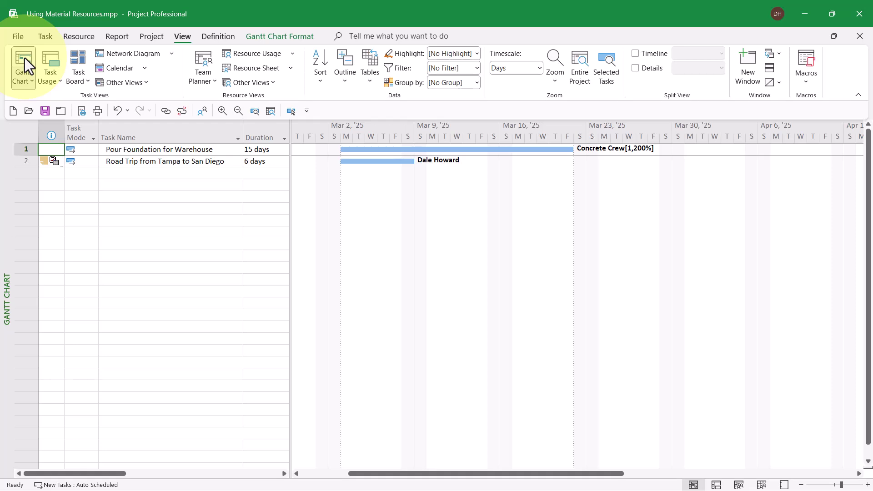
click(160, 149)
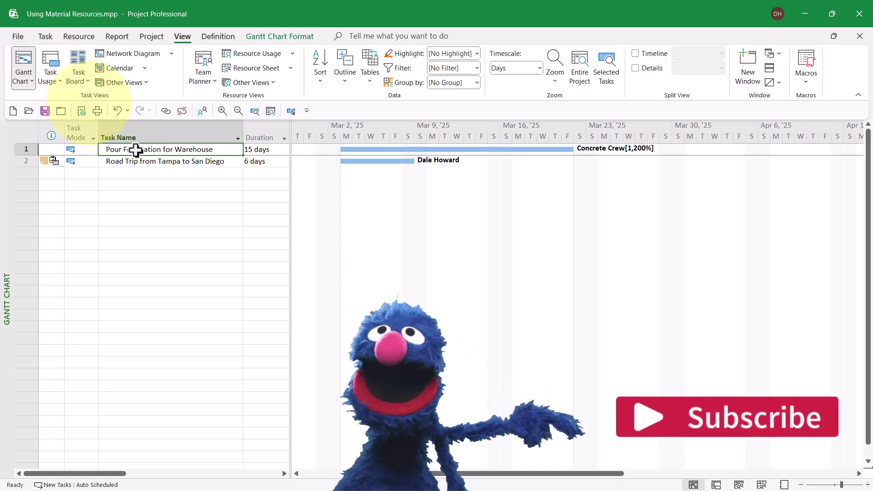
right_click(375, 204)
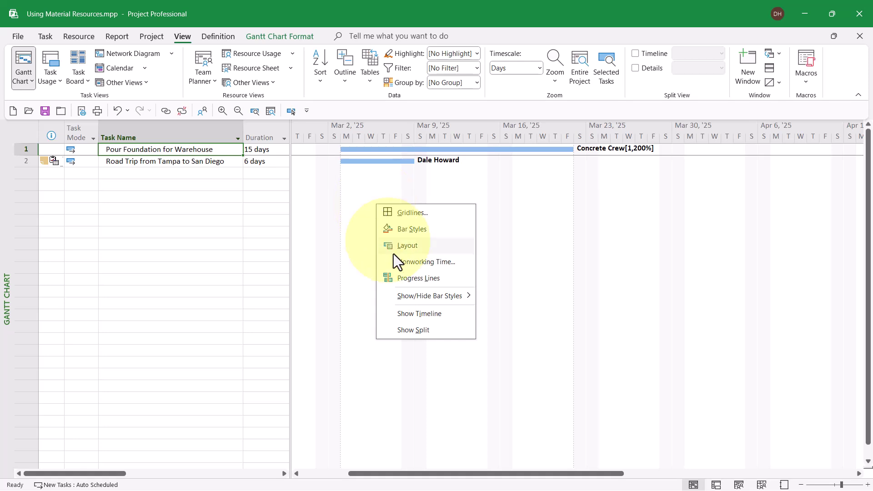
In the Task Form, add 5000 PSI Concrete at 22,250 units to the foundation task
click(415, 330)
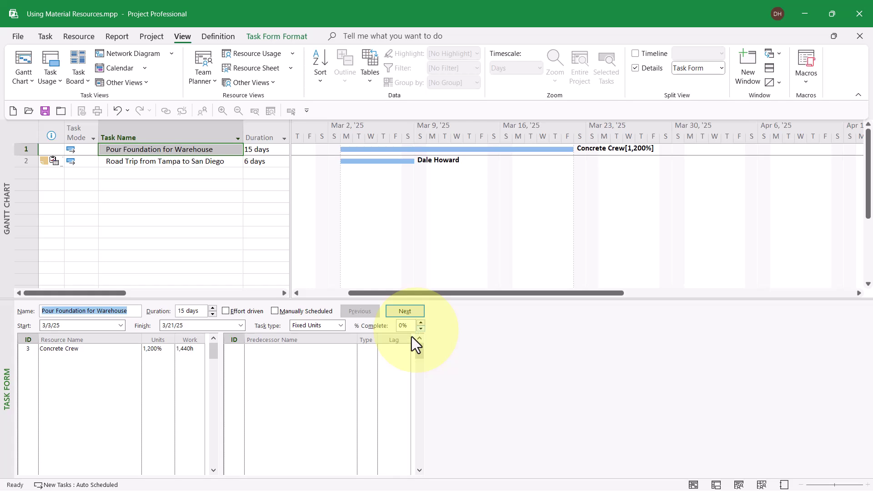
click(87, 358)
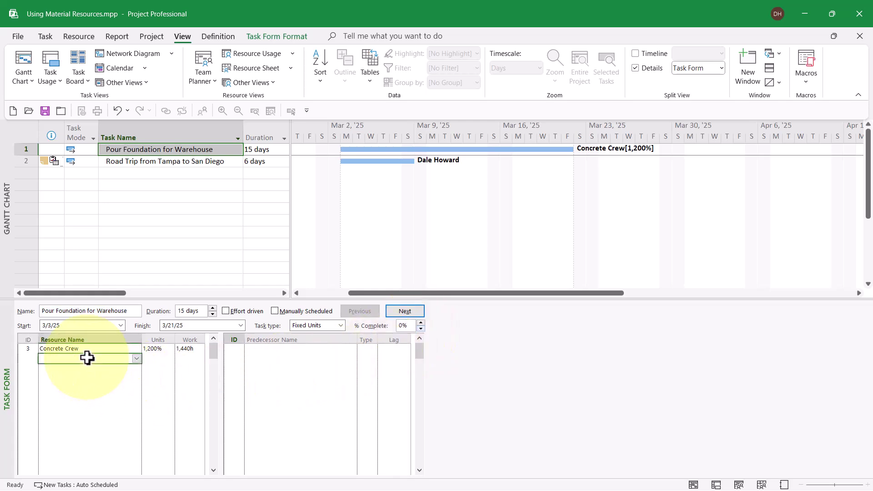
click(136, 358)
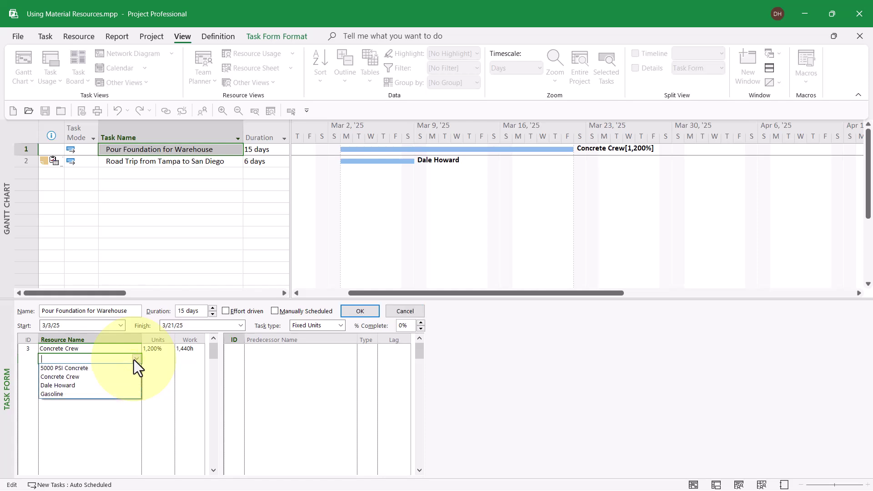
click(99, 368)
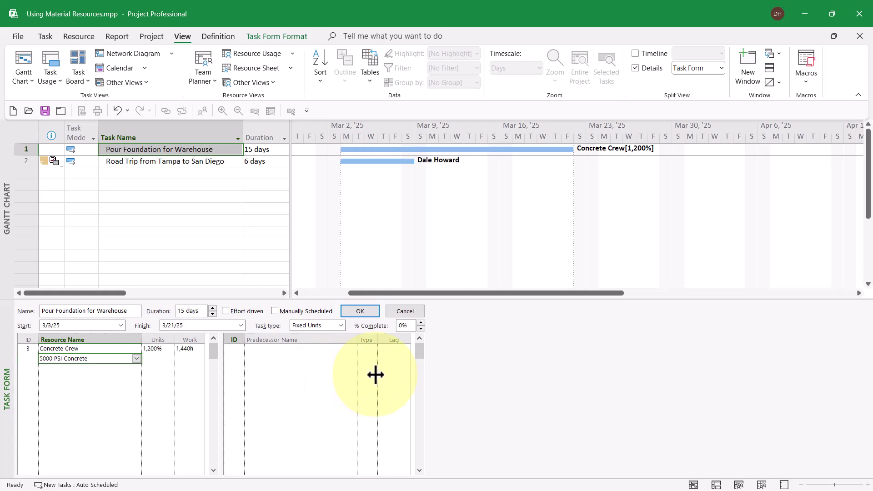
click(162, 358)
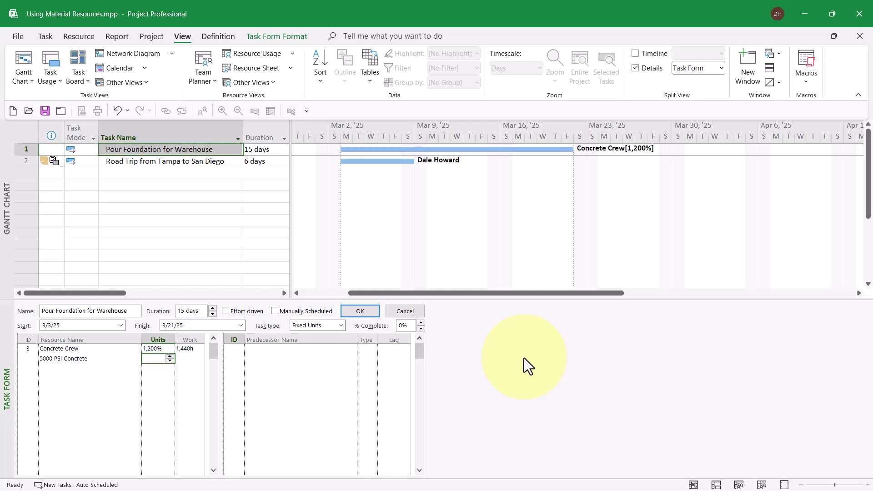
text(22250)
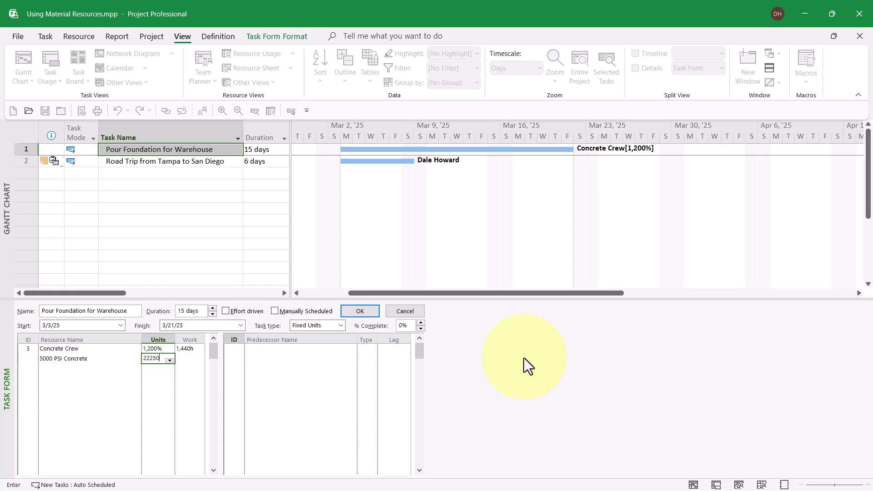
click(372, 313)
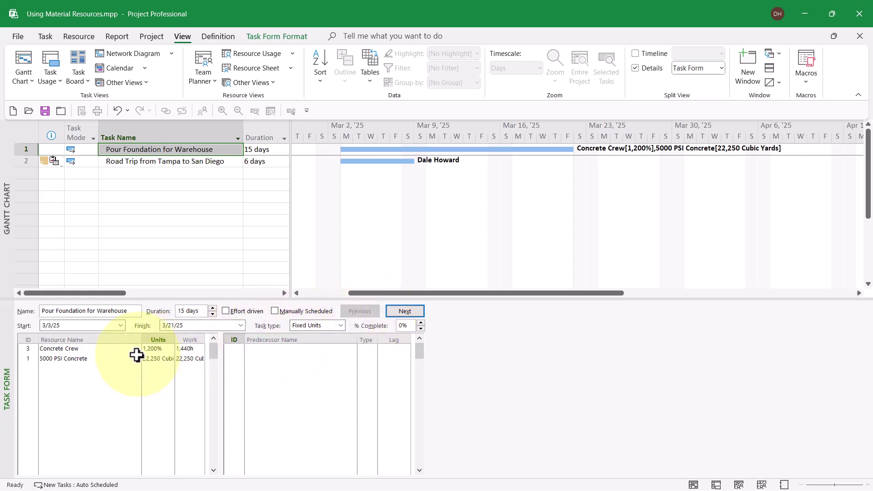
Resize the form's Resource Name and Work columns and extend the foundation task to 16 days
drag(141, 338, 99, 341)
drag(160, 340, 185, 342)
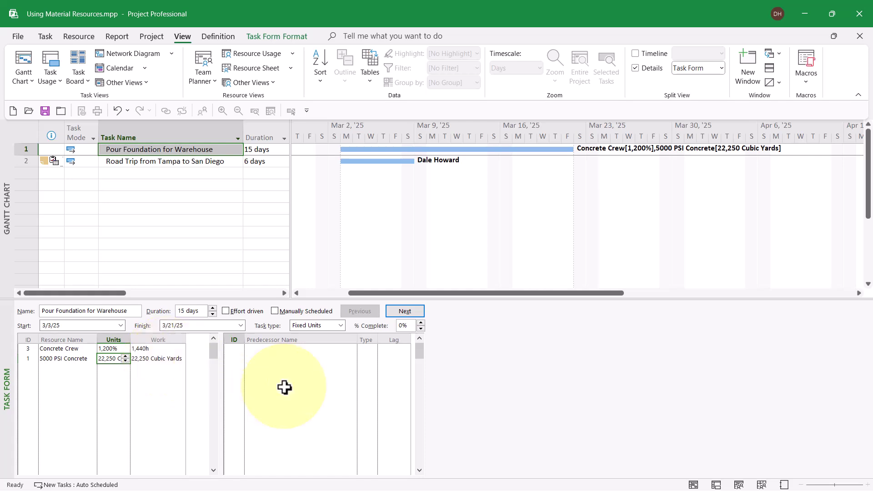
click(213, 308)
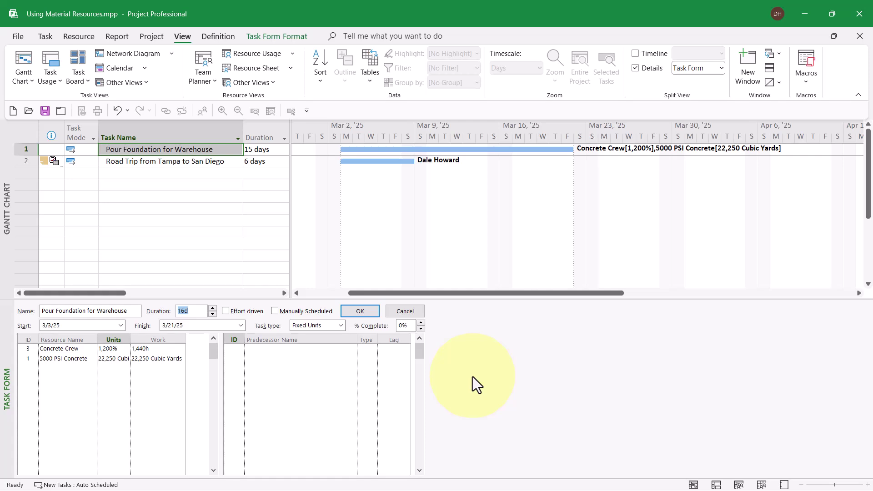
click(370, 310)
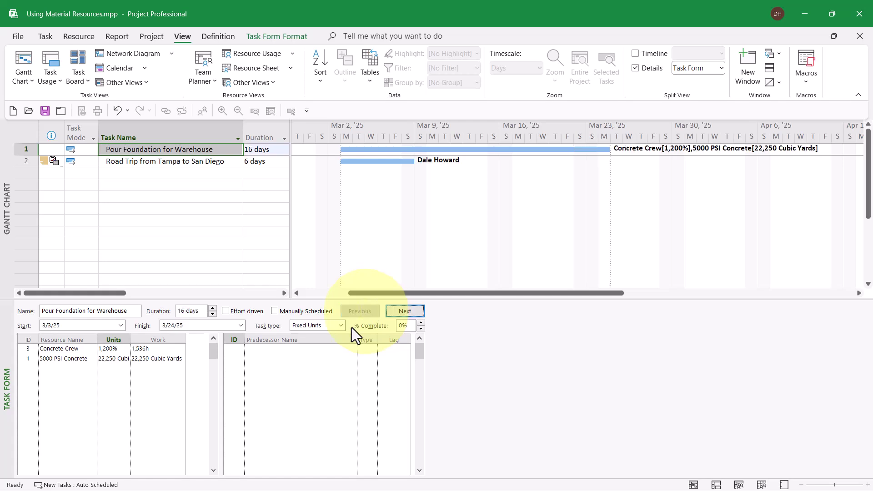
Check the concrete's total work, then select the Road Trip from Tampa to San Diego task
click(168, 358)
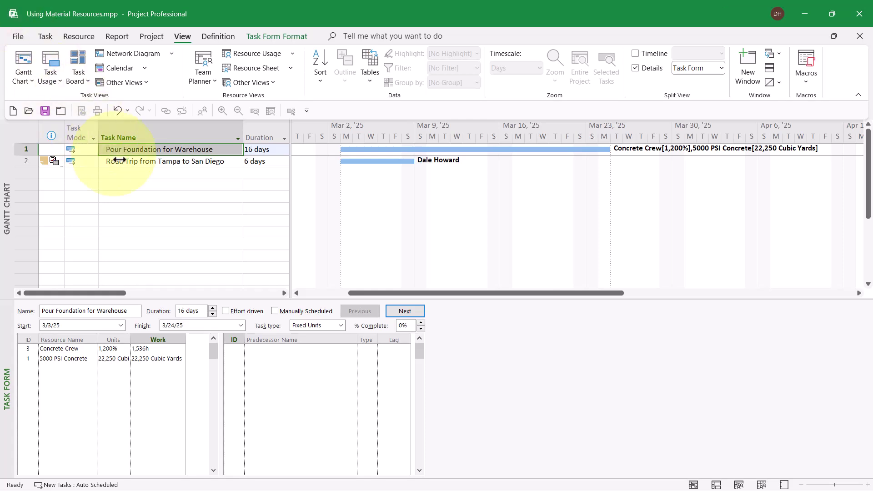
click(134, 165)
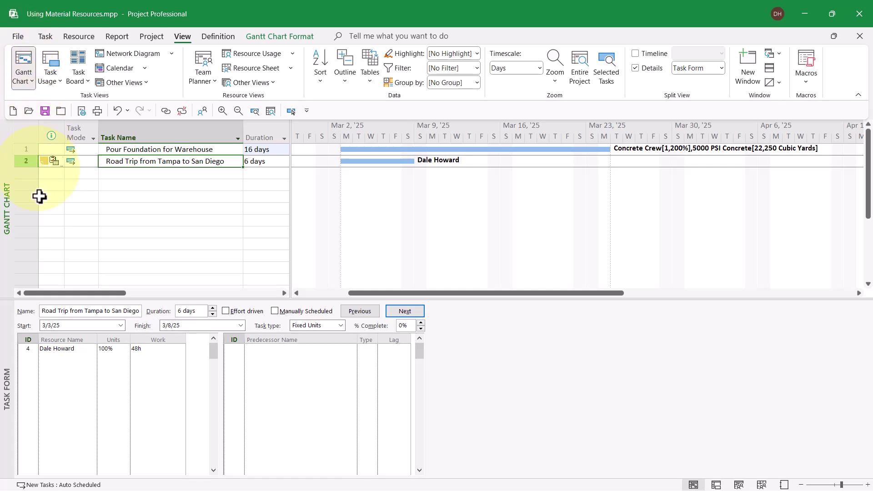
click(66, 357)
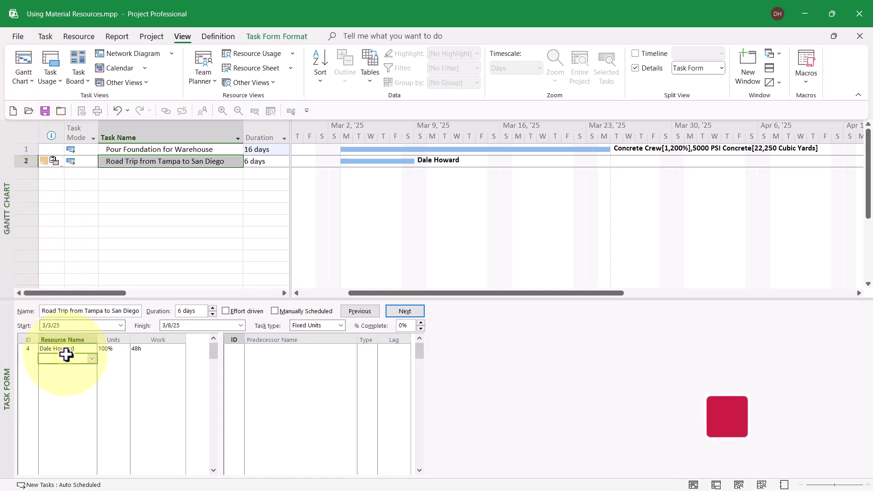
click(94, 359)
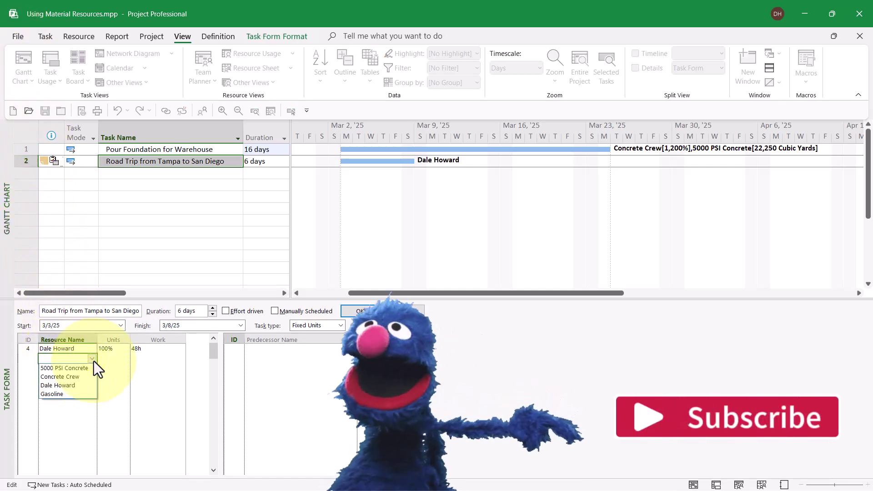
click(82, 394)
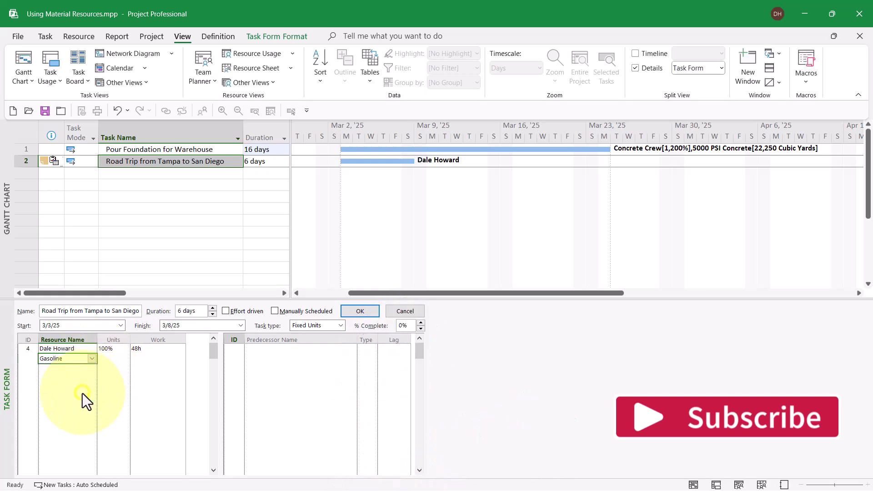
click(117, 360)
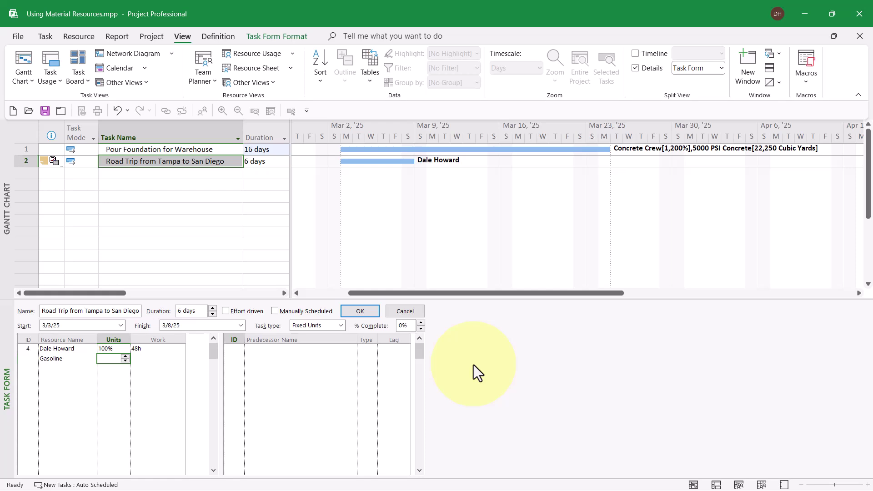
text(14)
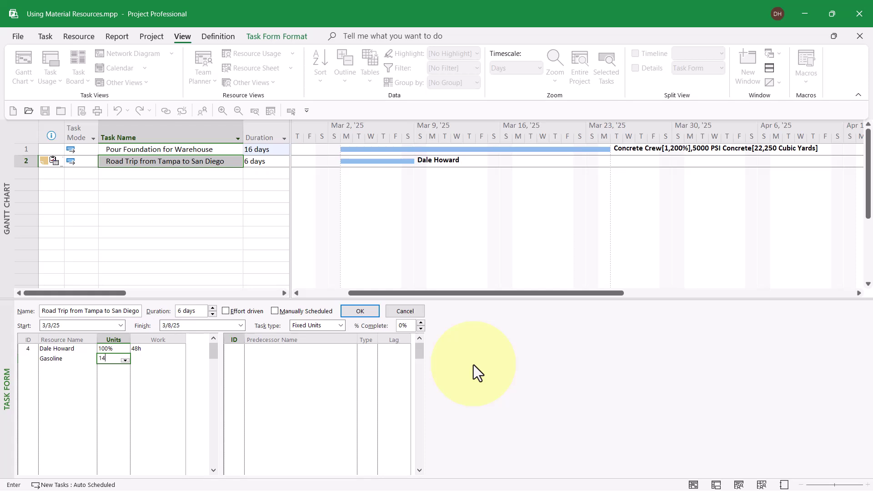
text(/d)
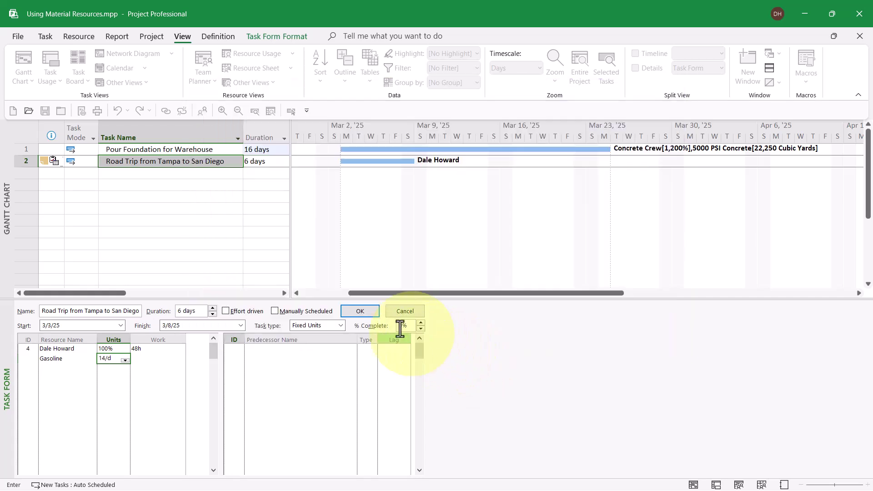
Confirm the Gasoline assignment, narrow the Work column, and check its 84-gallon total
click(372, 315)
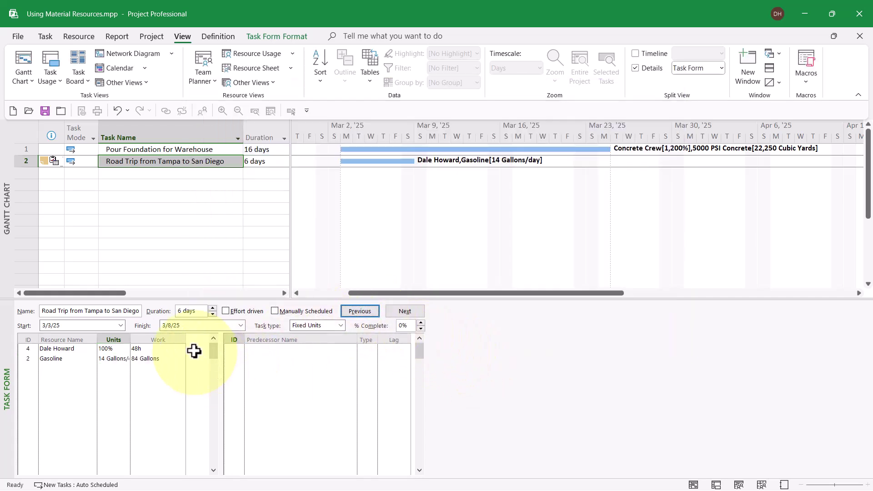
drag(186, 338, 170, 339)
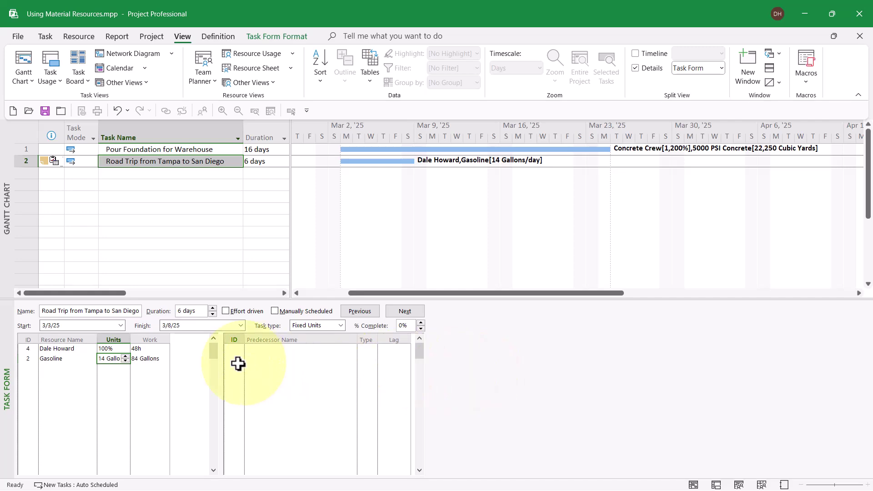
click(155, 360)
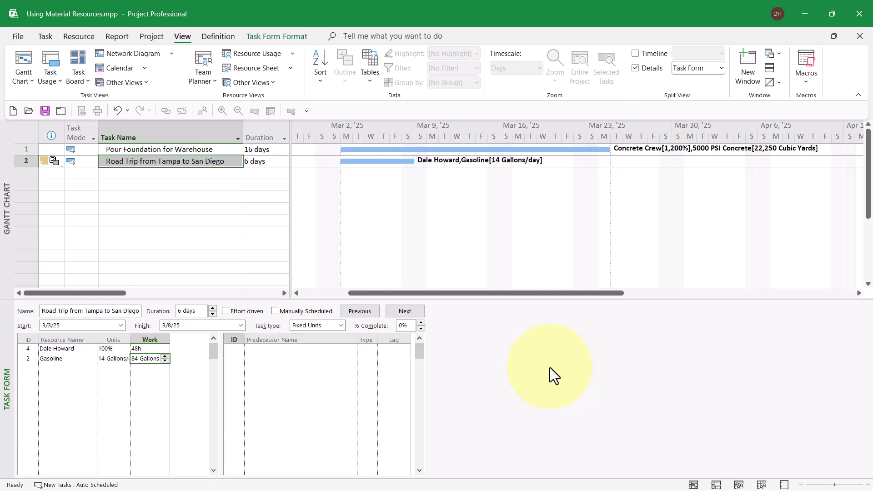
Lengthen the road trip to 10 days and check that Gasoline rises to 140 Gallons
click(212, 309)
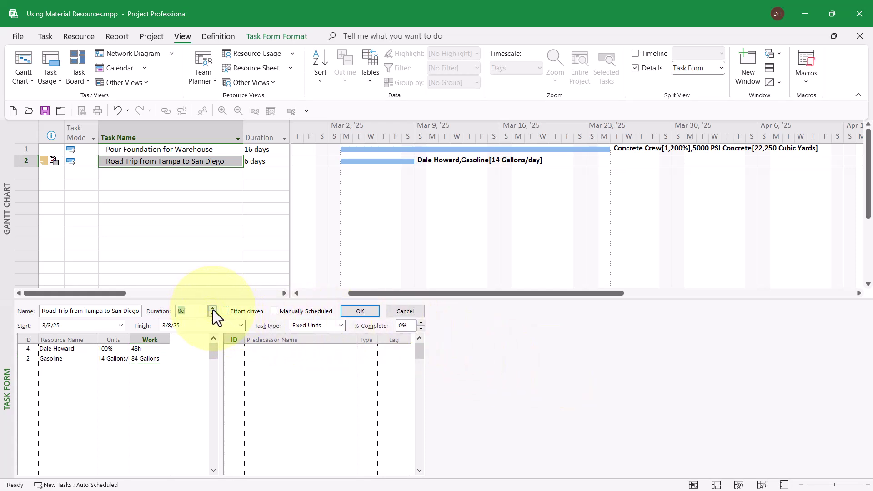
click(213, 309)
click(360, 311)
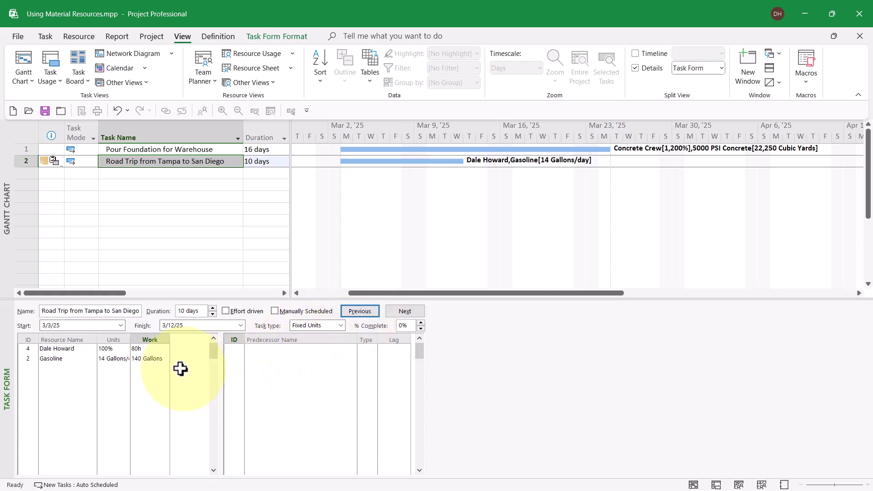
click(147, 357)
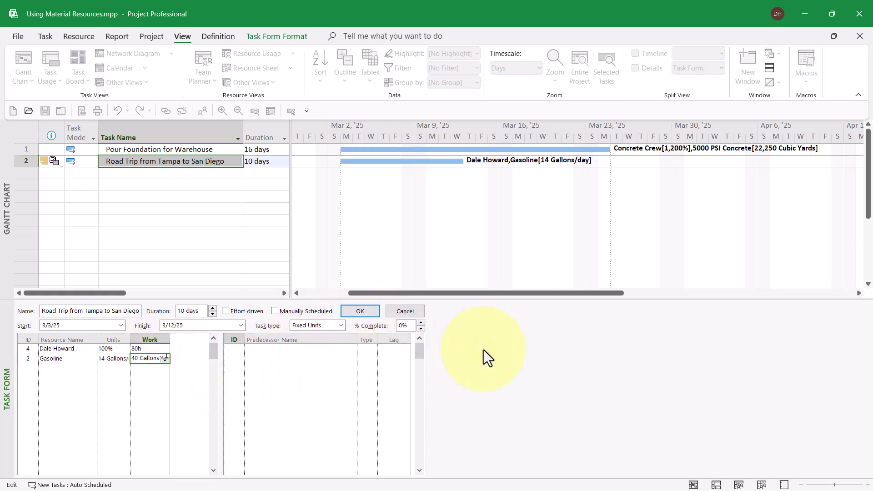
key(Return)
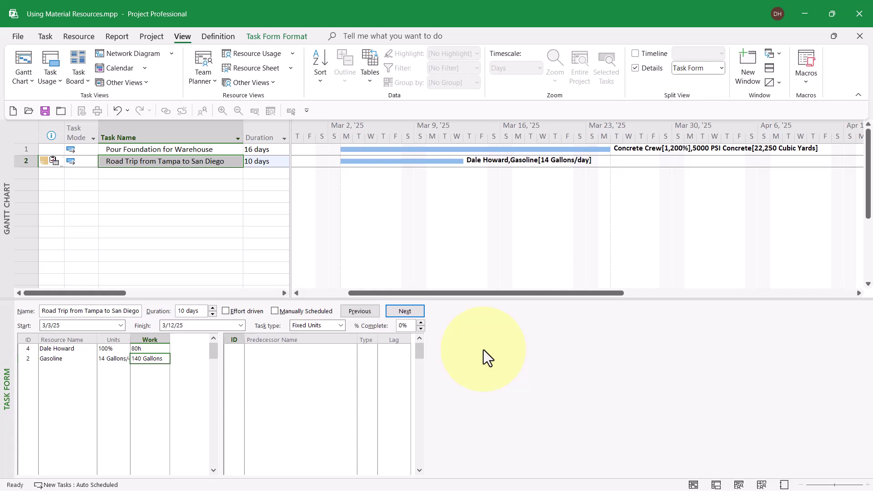